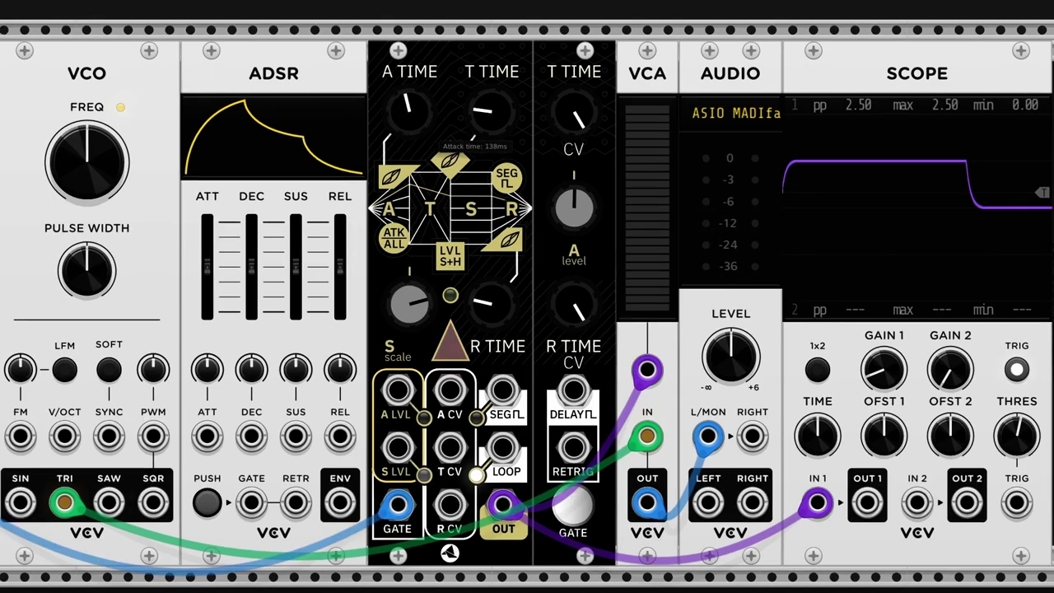
Step: Shorten the Via attack, set transition to mid-range, and lengthen release to several seconds
mouse_move(432, 120)
left_mouse_down()
mouse_move(432, 99)
mouse_move(409, 123)
left_mouse_up()
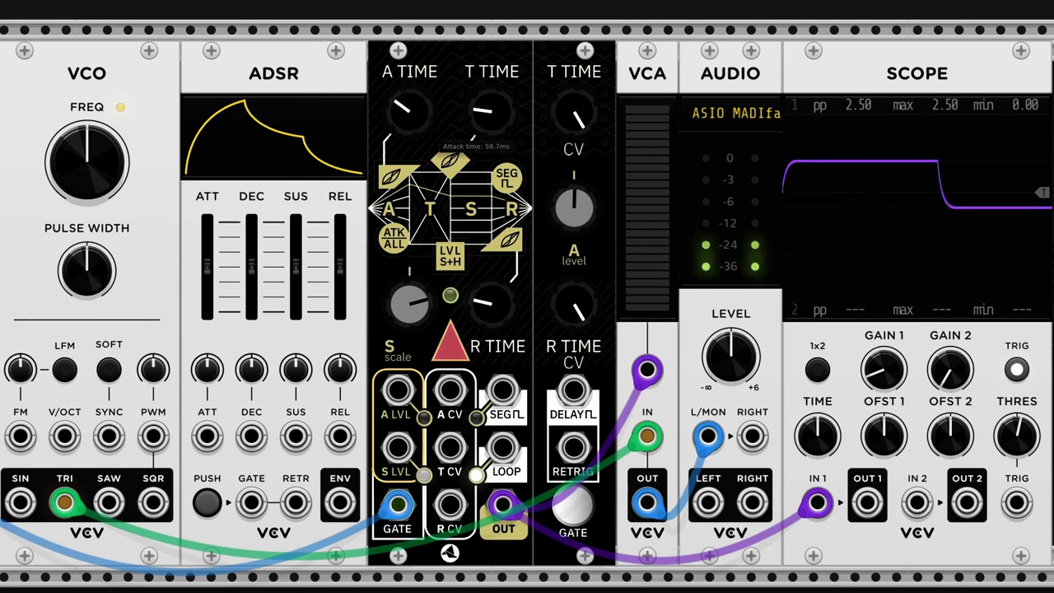
left_click_drag(486, 111, 486, 131)
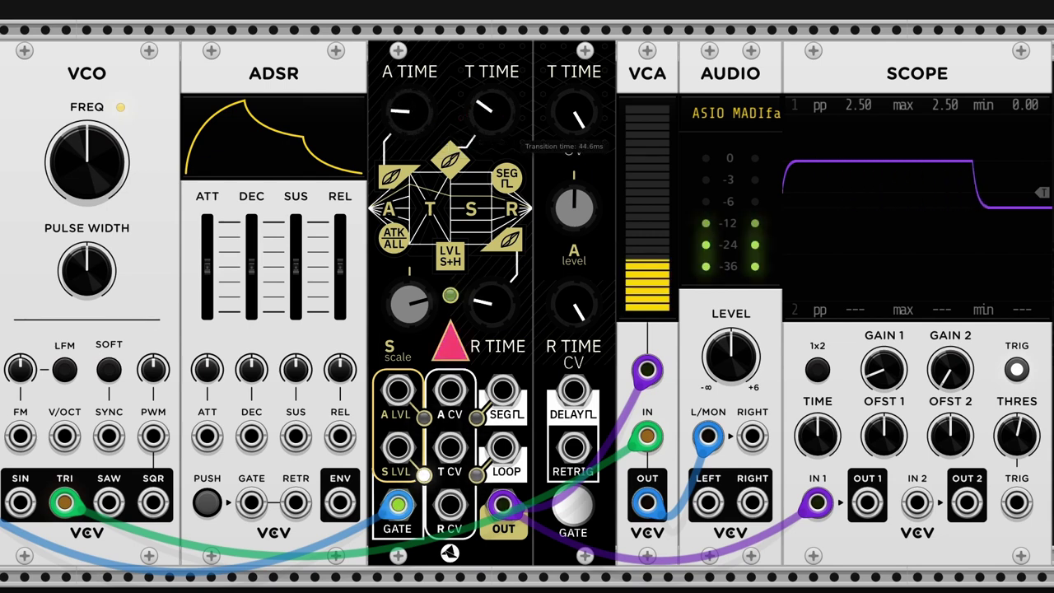
left_click_drag(491, 123, 492, 103)
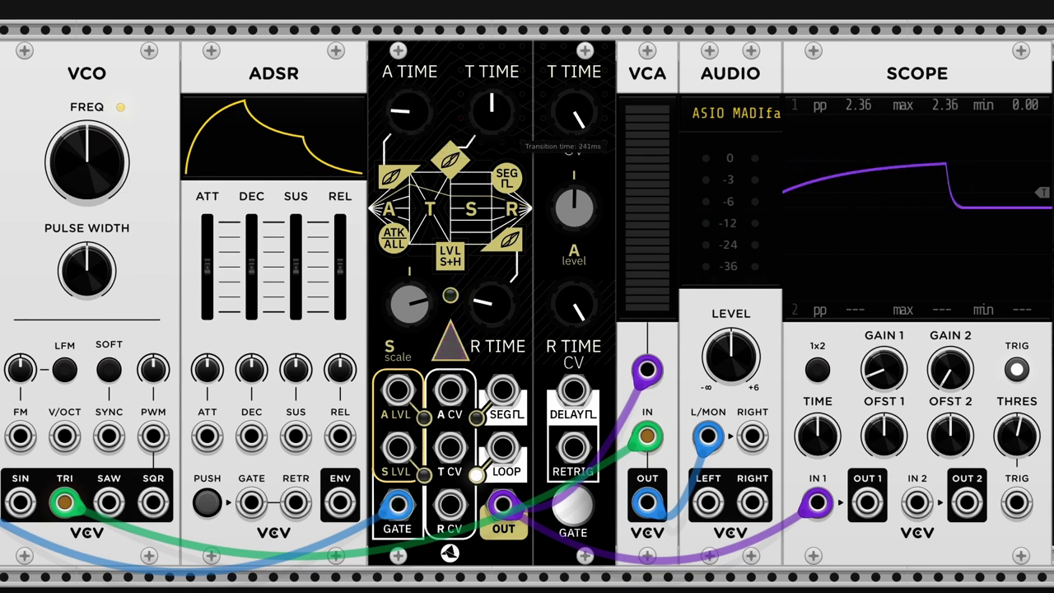
mouse_move(490, 317)
left_mouse_down()
mouse_move(490, 280)
mouse_move(492, 338)
left_mouse_up()
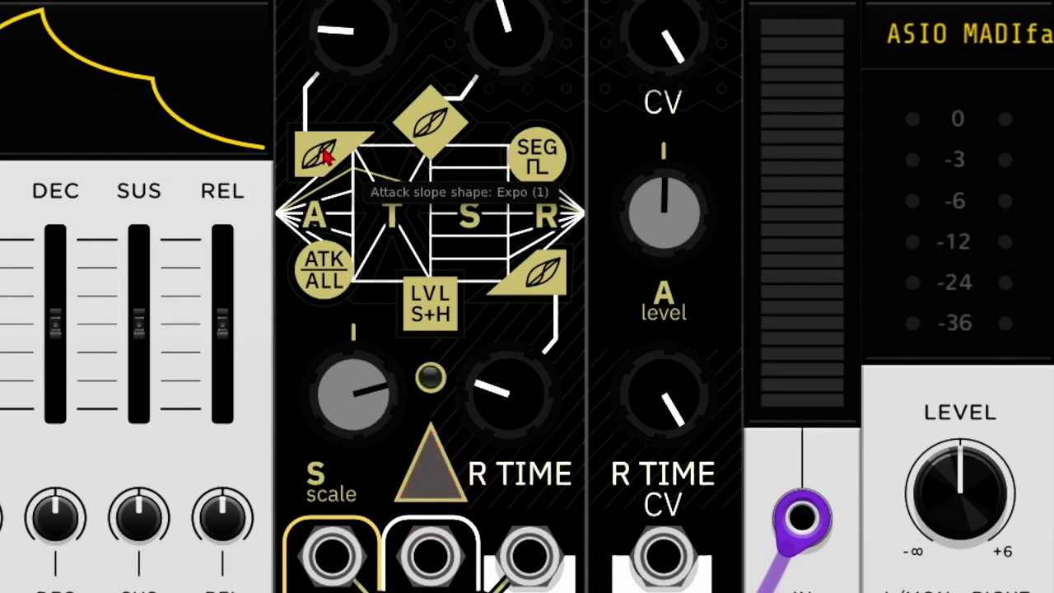
Step: Set the Via attack slope to Sigmoid and the transition slope to linear, then unplug GATE
left_click(323, 155)
left_click(323, 155)
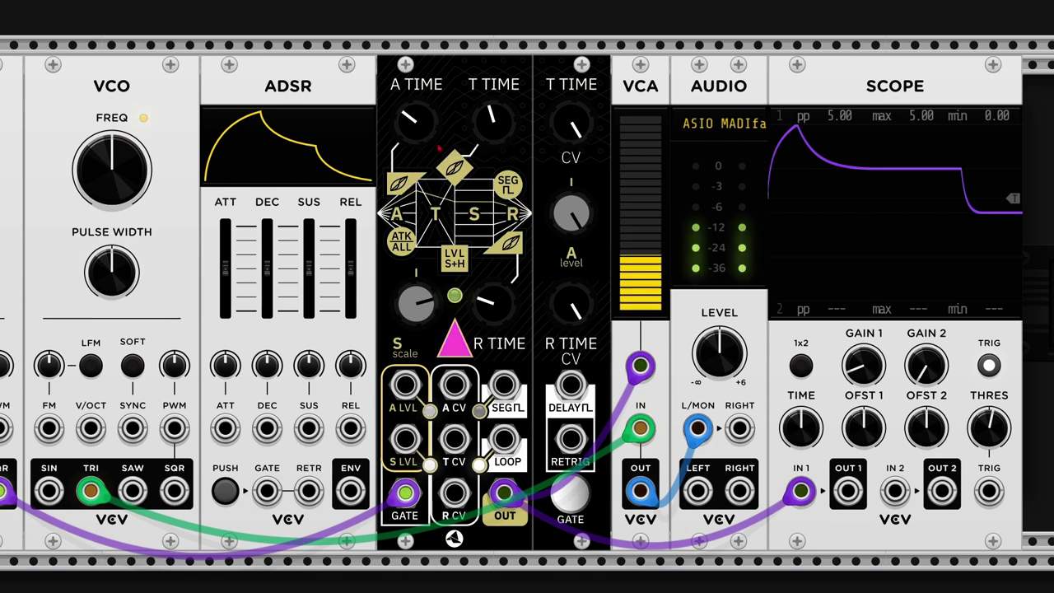
left_click(466, 174)
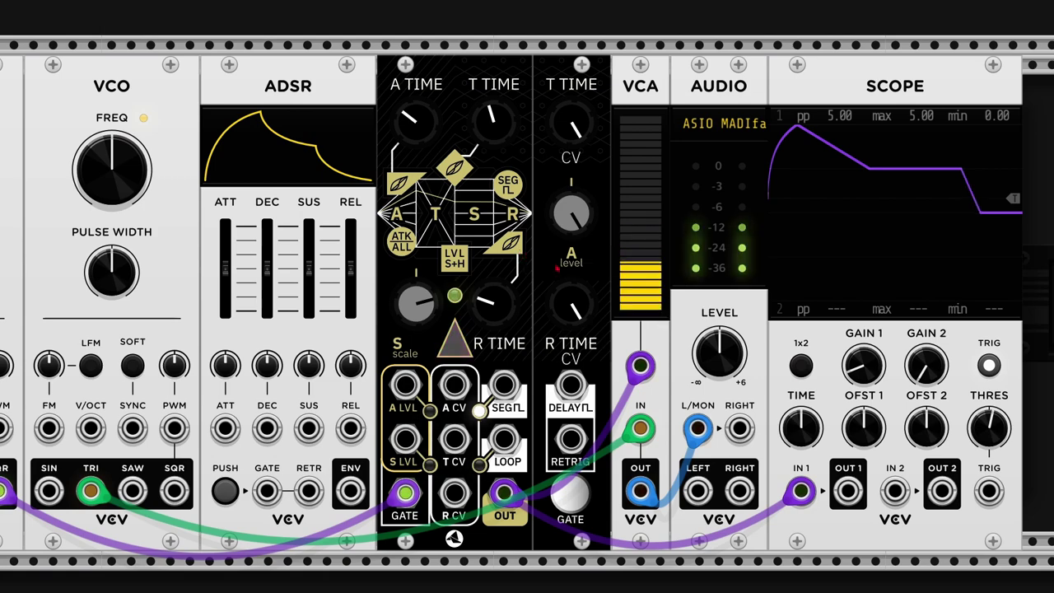
left_click_drag(404, 492, 416, 559)
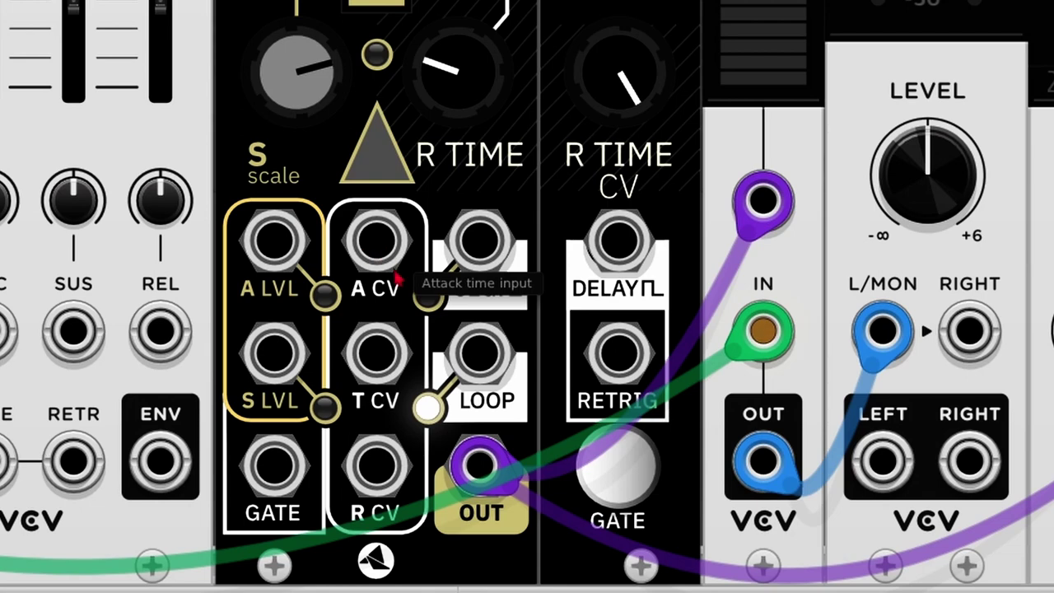
Step: Turn on Via envelope looping and switch the attack CV to control all slopes (ATK/ALL)
left_click(434, 394)
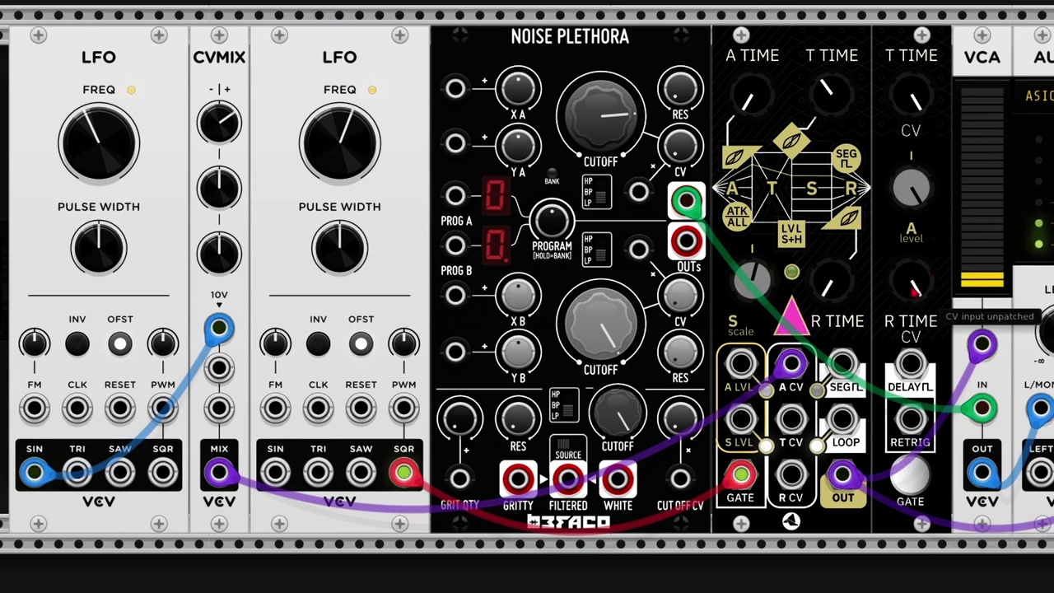
mouse_move(498, 233)
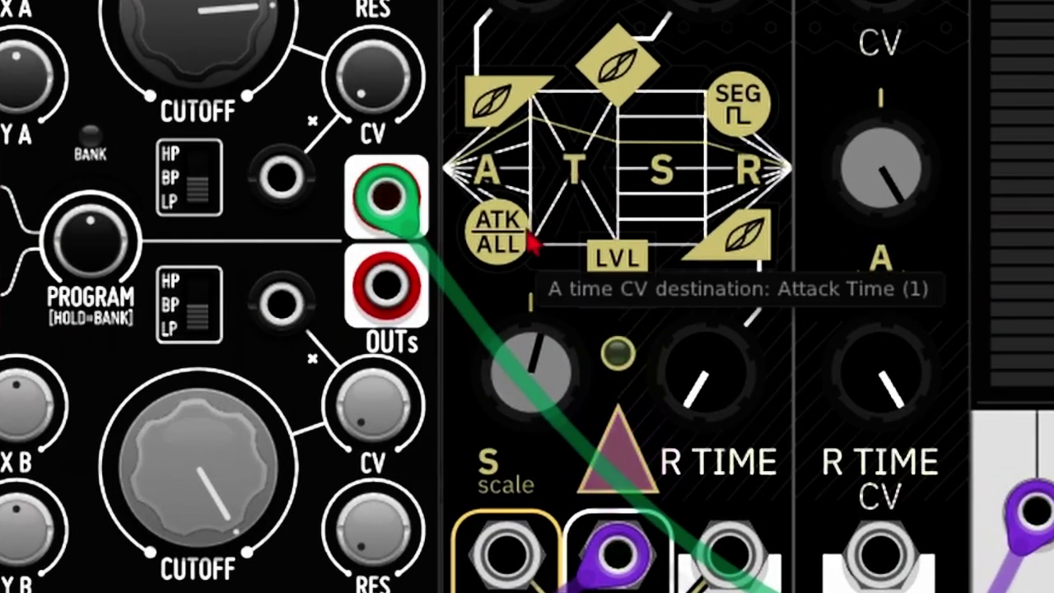
left_click(527, 235)
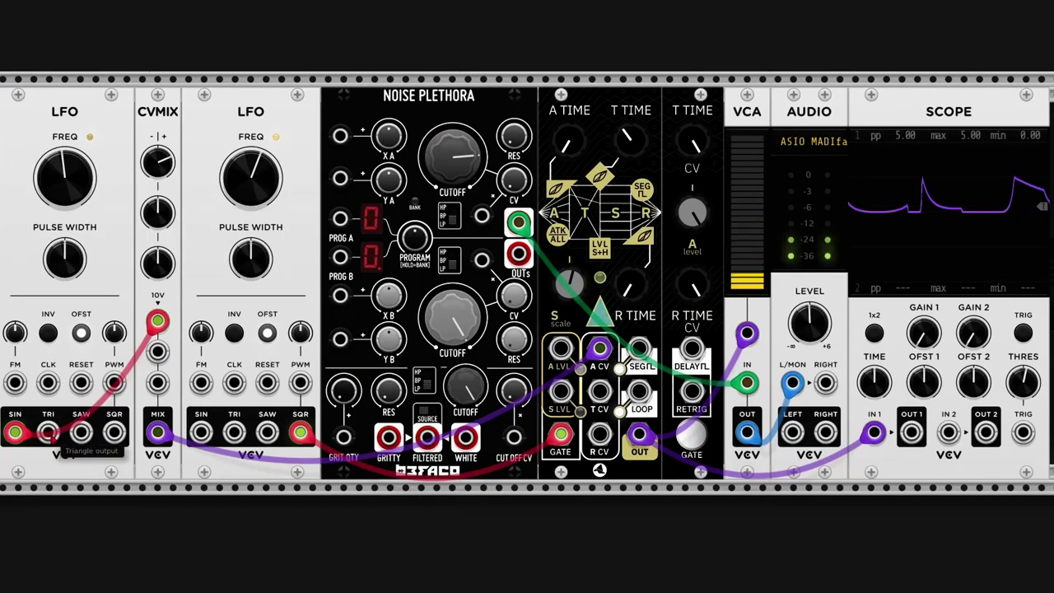
Step: Patch LFO triangle to T CV and saw to R CV; raise T CV amount and set R CV to 0.43
left_click_drag(48, 431, 600, 392)
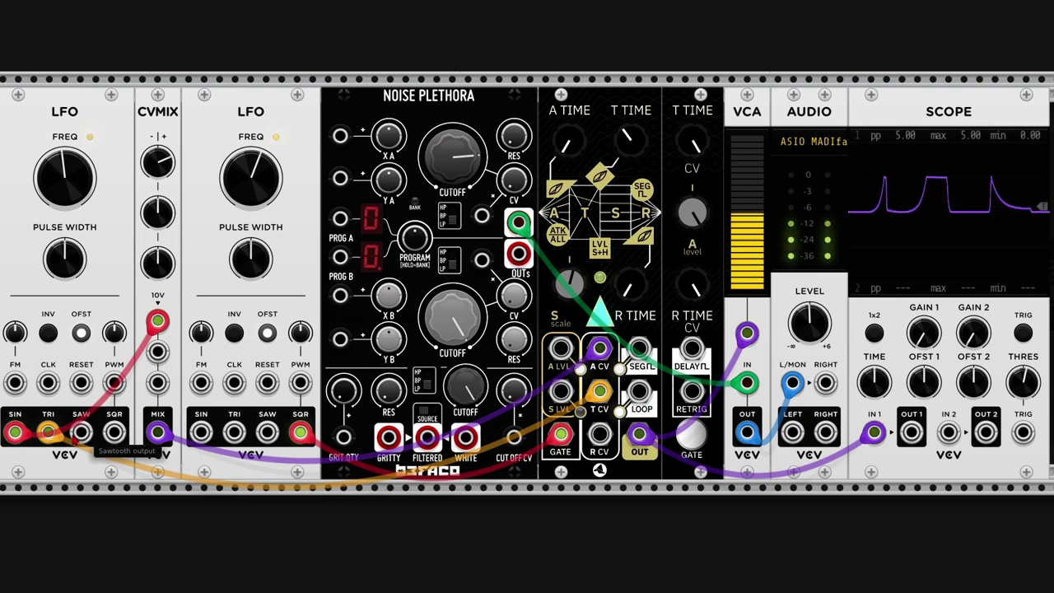
left_click_drag(81, 431, 600, 434)
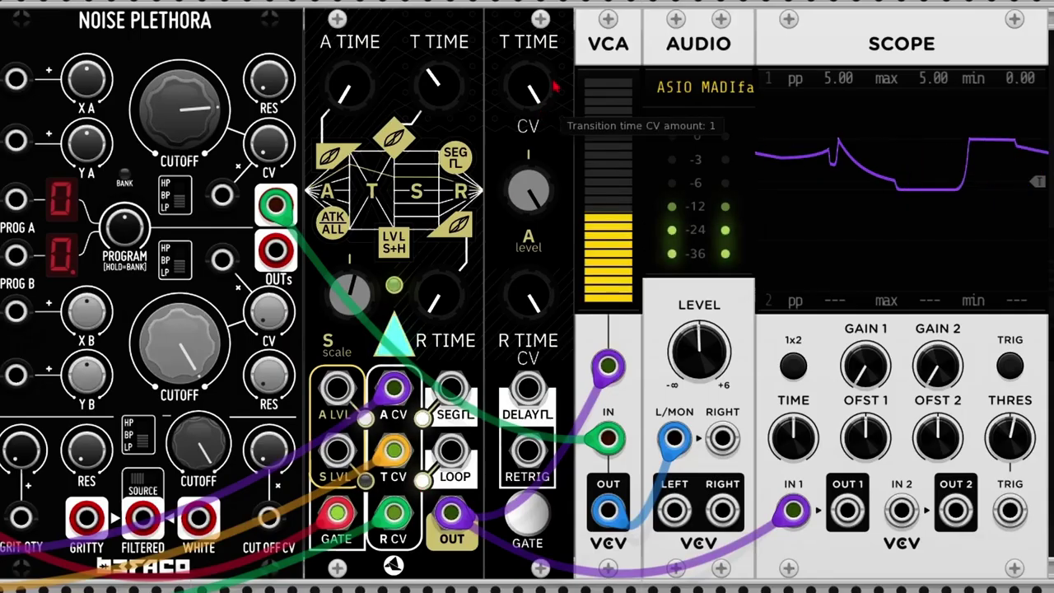
left_click_drag(691, 212, 692, 201)
left_click_drag(523, 82, 524, 66)
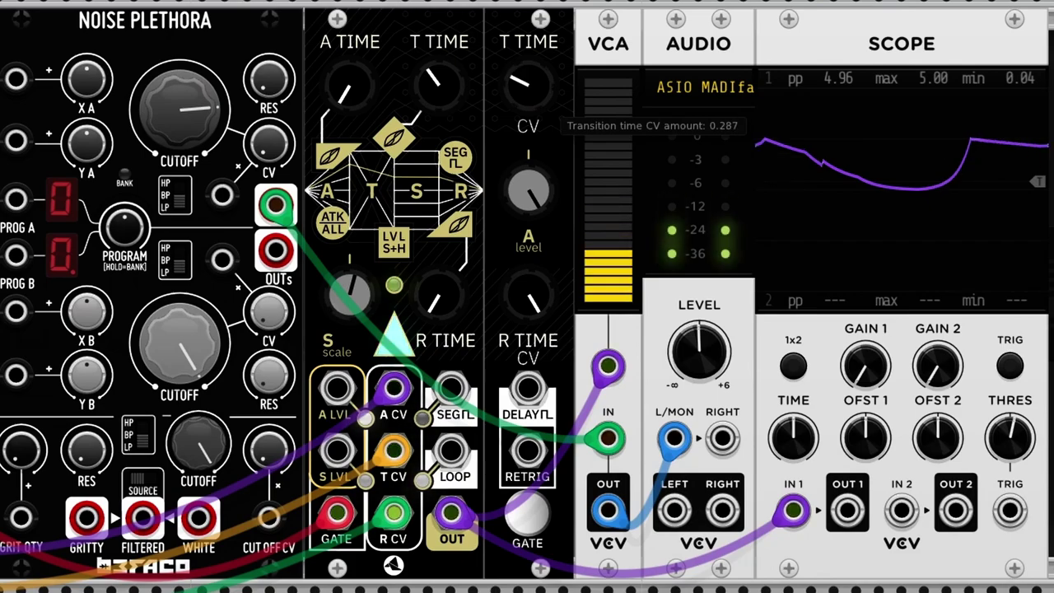
double_click(531, 304)
left_click_drag(531, 304, 530, 276)
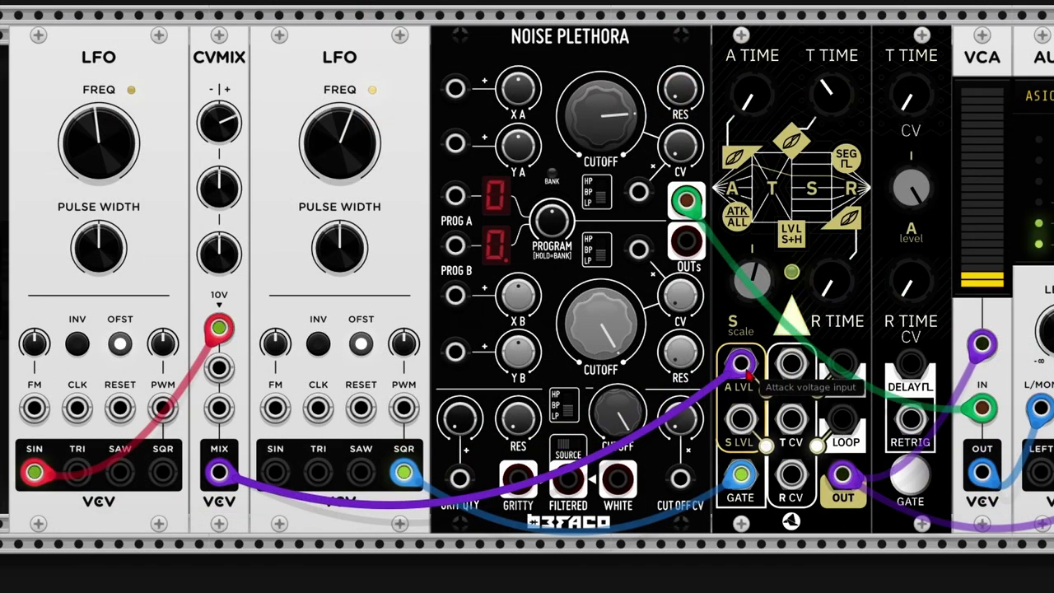
Step: Move the purple CV-mix cable to S LVL and set the LFO rate to about 1 Hz
mouse_move(741, 363)
left_mouse_down()
mouse_move(820, 360)
mouse_move(741, 375)
left_mouse_up()
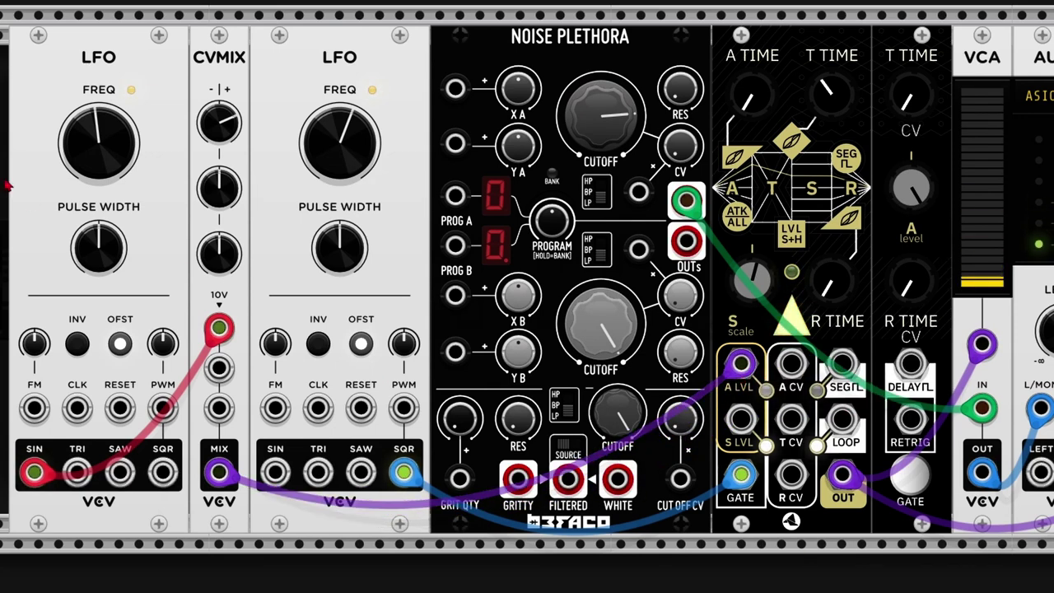
mouse_move(98, 142)
left_click_drag(93, 153, 93, 115)
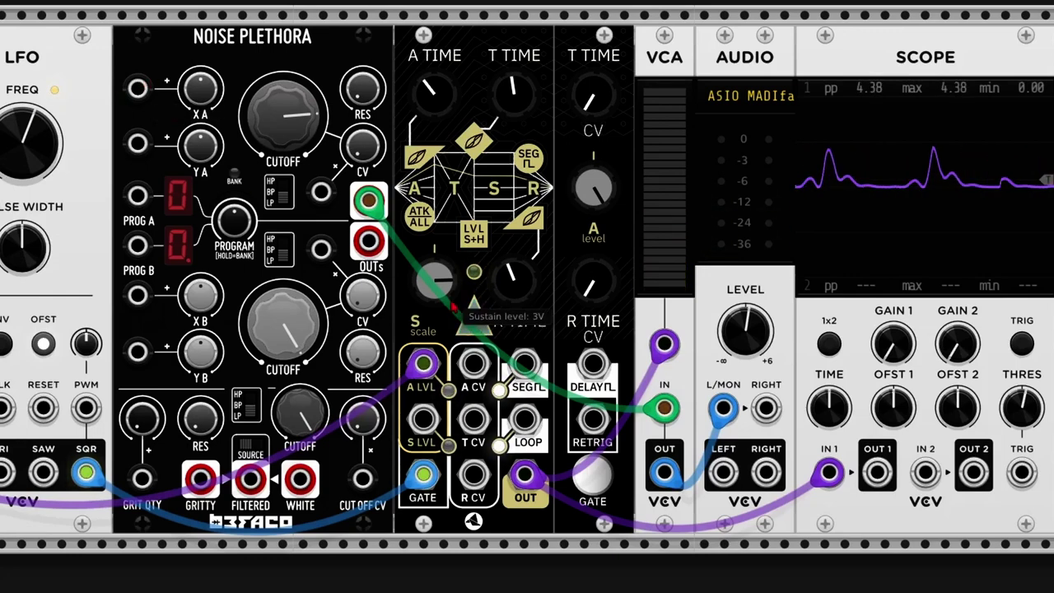
left_click_drag(422, 363, 423, 419)
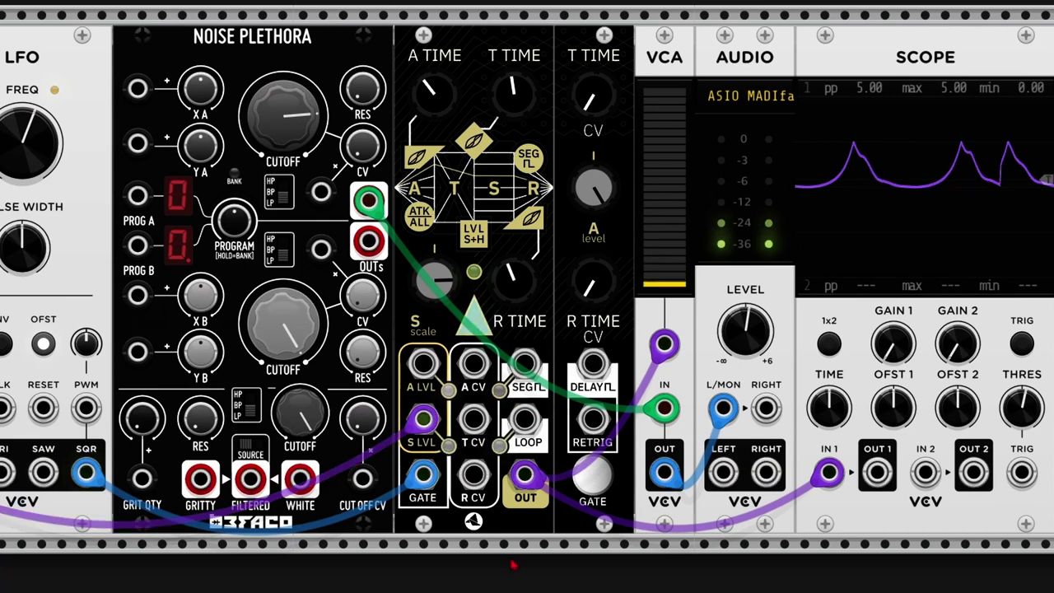
left_click_drag(25, 140, 25, 161)
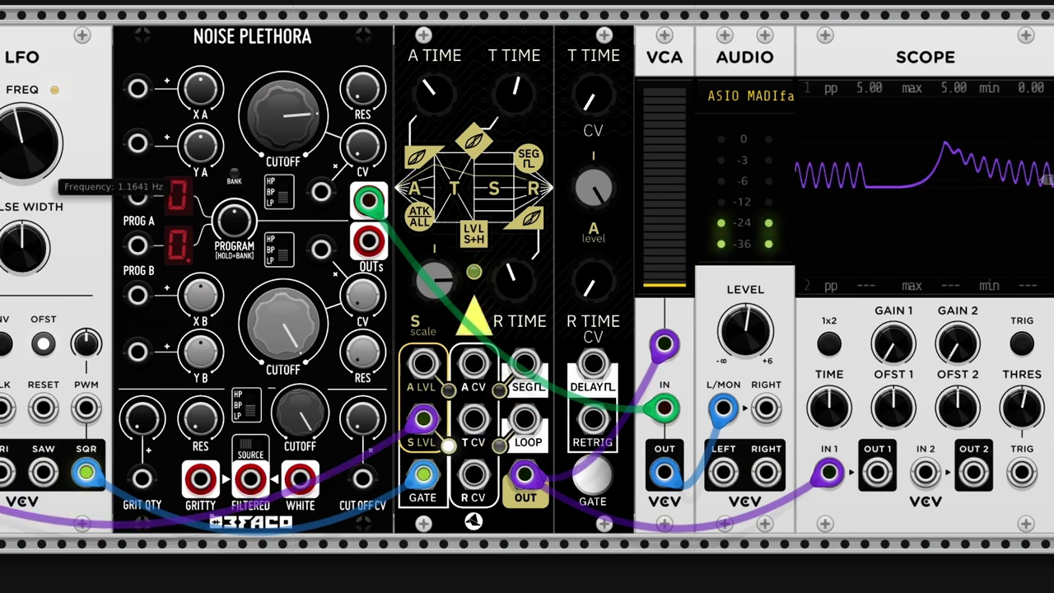
left_click_drag(22, 165, 22, 160)
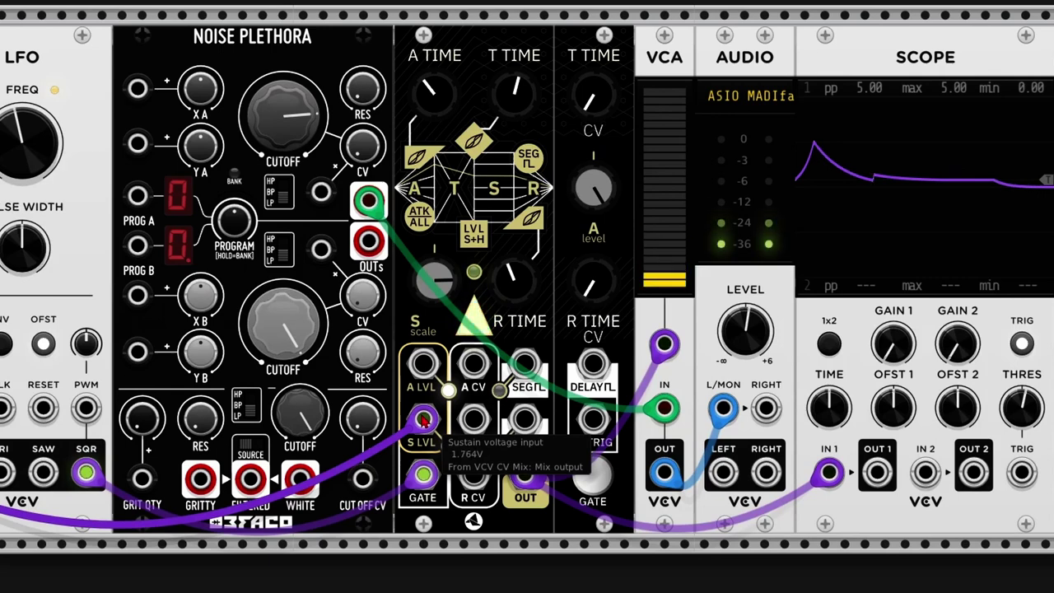
Step: Move the purple cable back to A LVL, then patch Noise Plethora white noise into A LVL
left_click_drag(423, 420, 422, 363)
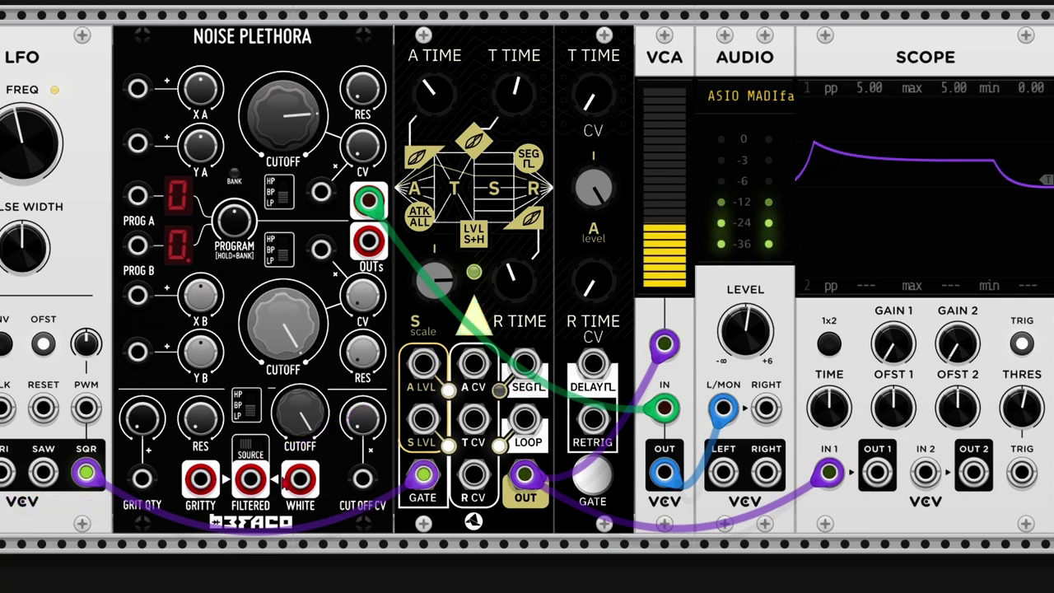
mouse_move(300, 477)
left_mouse_down()
mouse_move(452, 389)
mouse_move(422, 363)
left_mouse_up()
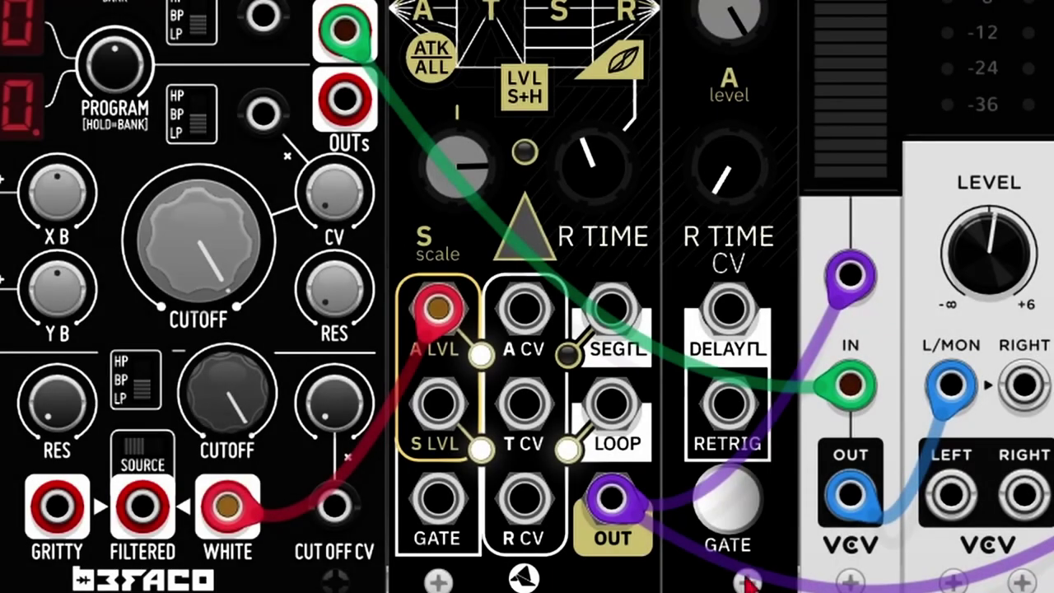
Step: Trigger the envelope twice, cut release to about 5 ms, and raise the LFO to about 39 Hz
left_click(735, 524)
left_click(736, 524)
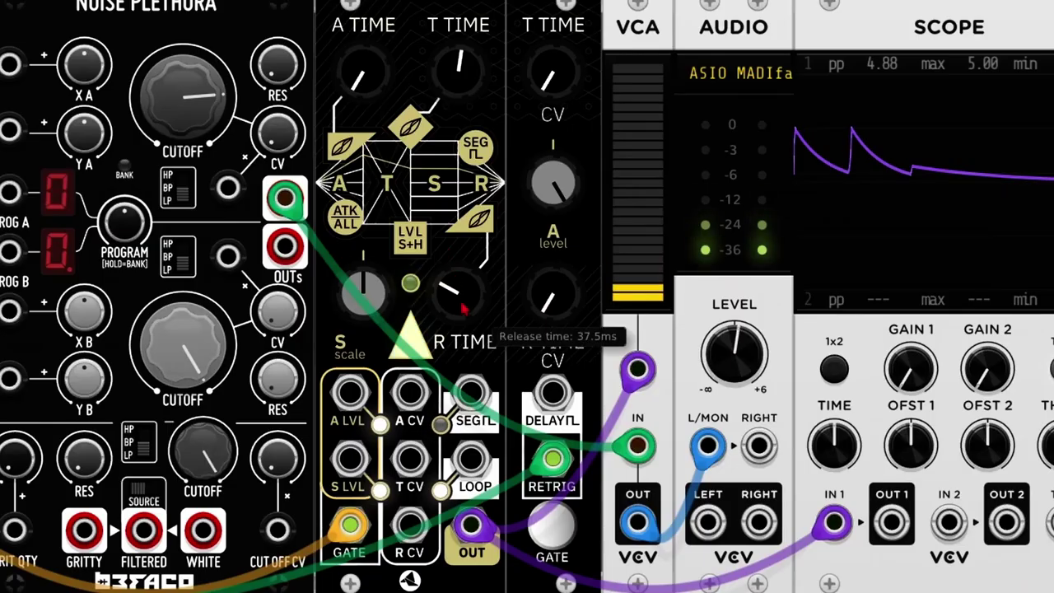
left_click_drag(456, 247, 455, 256)
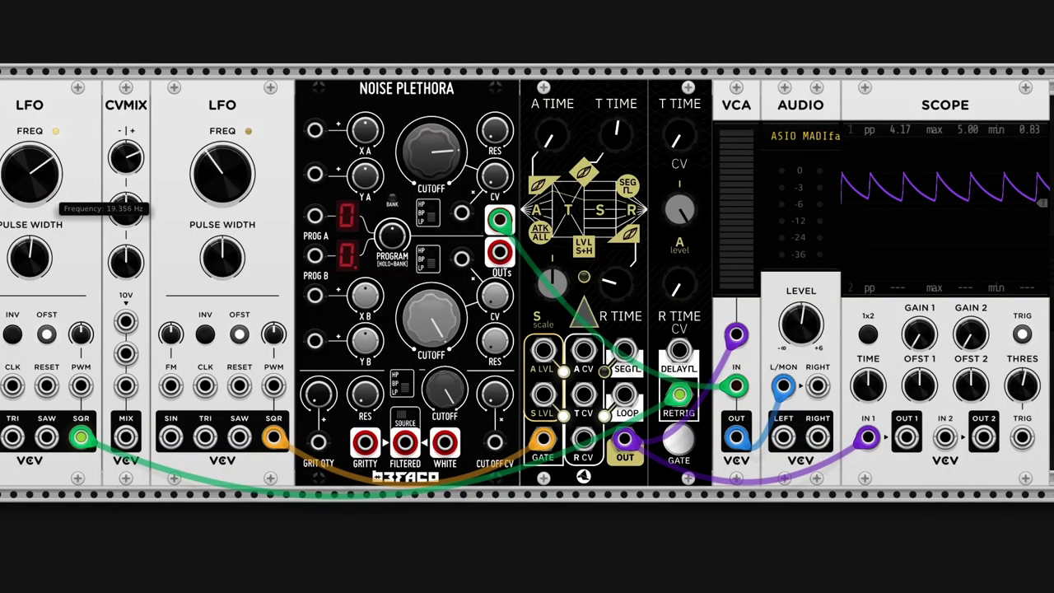
left_click_drag(47, 203, 46, 193)
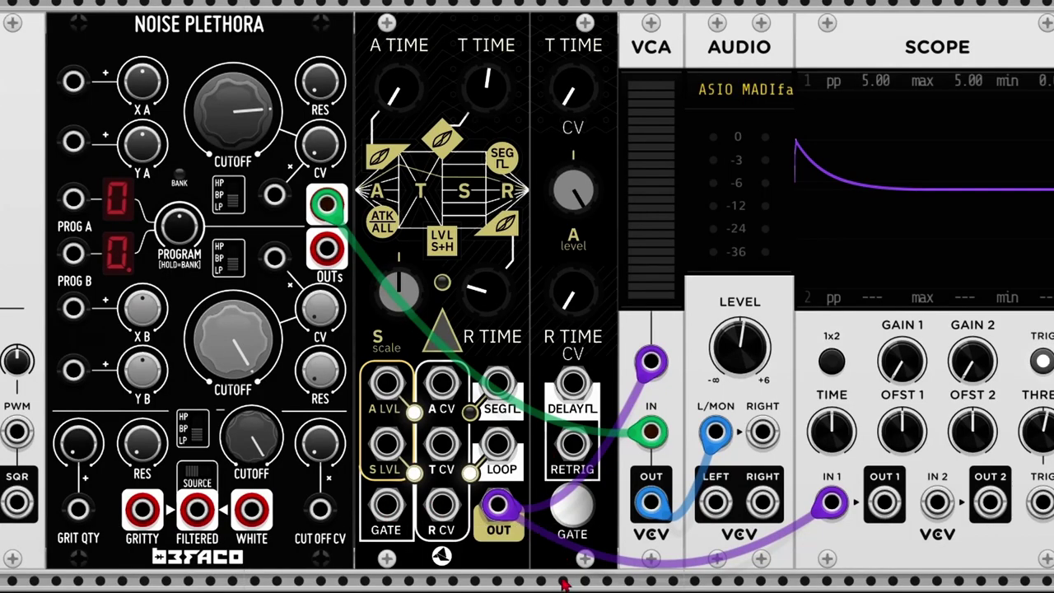
Step: Patch the loop output to GATE; set release 20 ms, transition ~66 ms, attack ~5 ms
left_click_drag(498, 446, 385, 504)
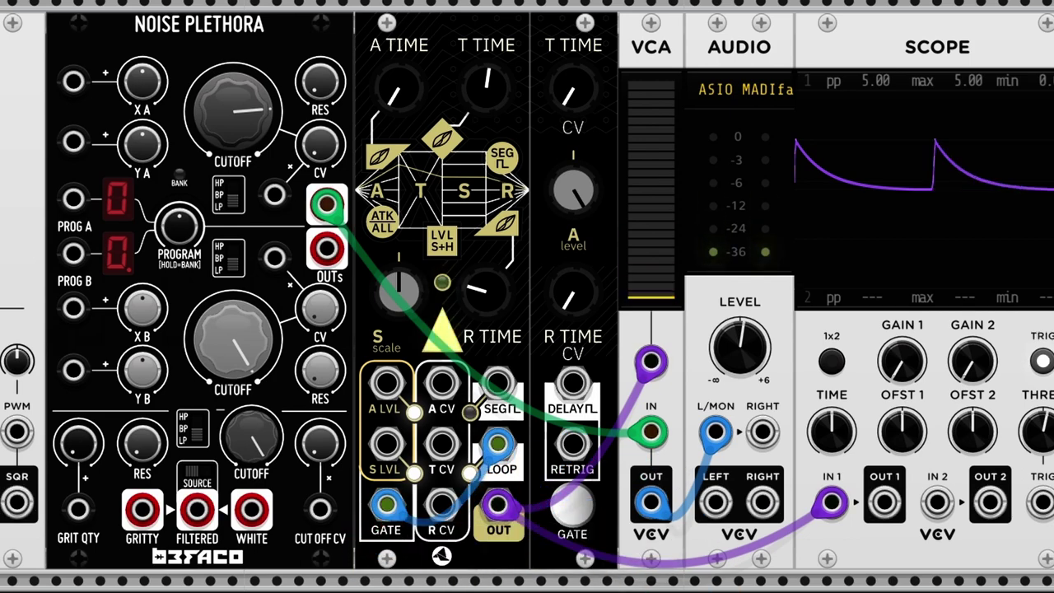
left_click_drag(477, 288, 478, 338)
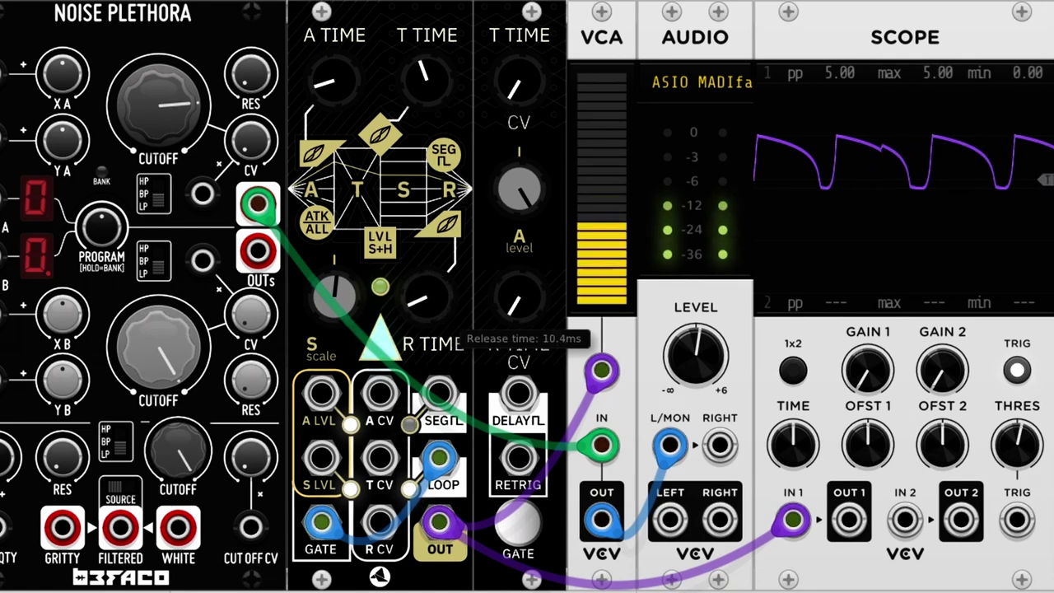
mouse_move(424, 78)
left_mouse_down()
mouse_move(424, 91)
mouse_move(424, 57)
left_mouse_up()
left_click_drag(335, 105, 333, 123)
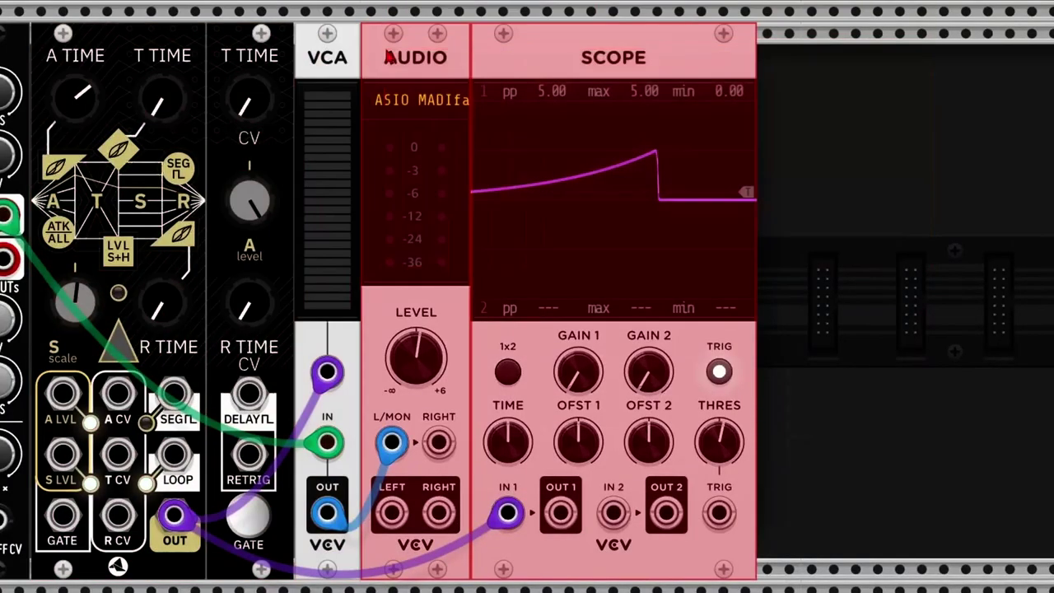
Step: Shift audio and scope right, remove the VCA, and route Algorithm A/B outputs to VCA MIX inputs 1 and 2
left_click_drag(587, 52, 894, 52)
left_click_drag(383, 30, 341, 68)
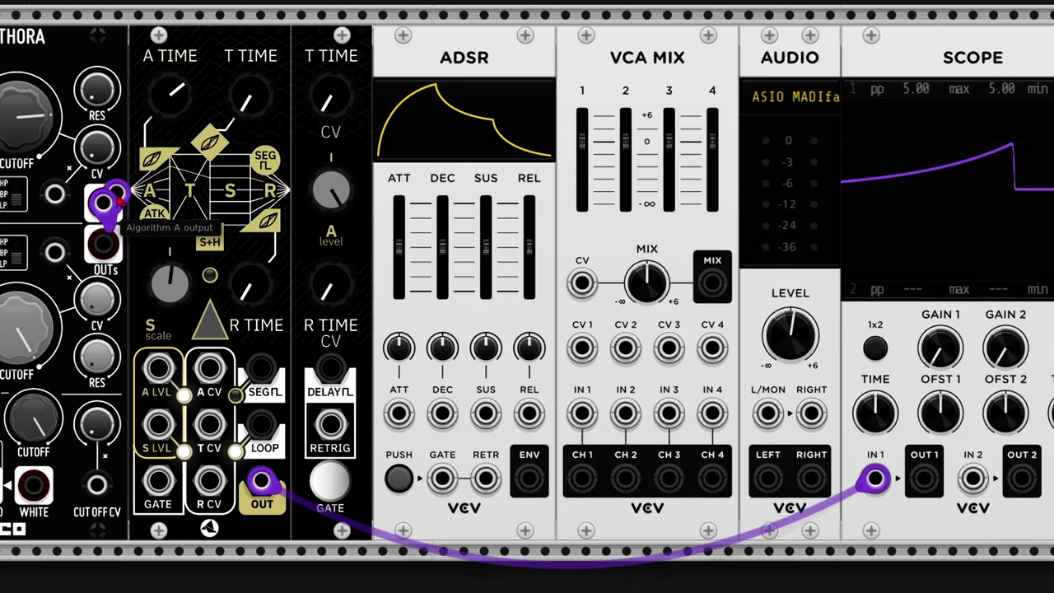
mouse_move(115, 194)
left_mouse_down()
mouse_move(141, 52)
mouse_move(462, 59)
mouse_move(581, 412)
left_mouse_up()
left_click_drag(103, 244, 625, 413)
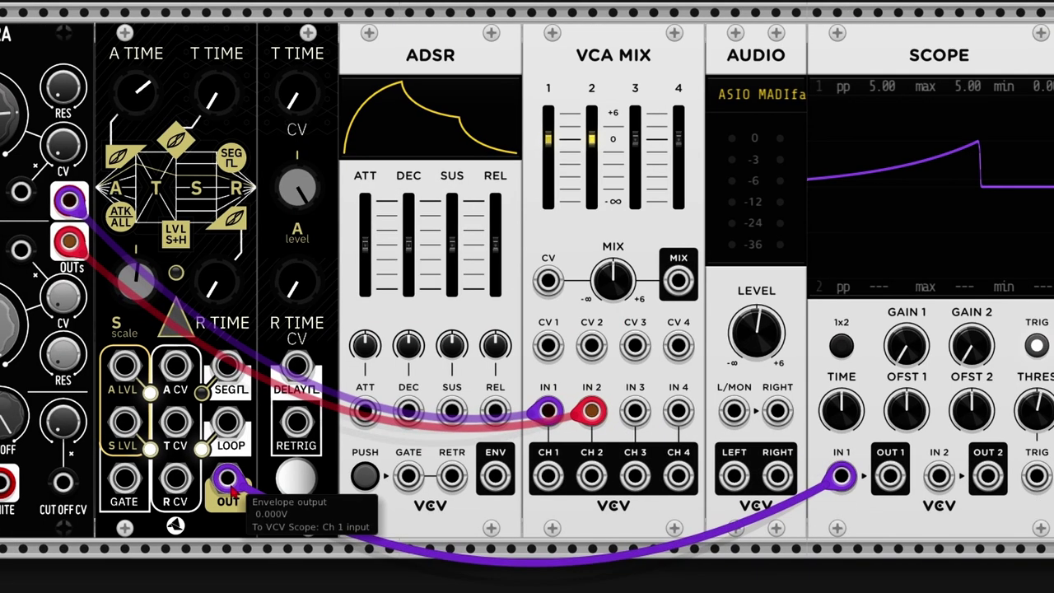
Step: Drive VCA MIX CV 1 from Via and CV 2 from ADSR, gate ADSR from DELAYED, lengthen transition
left_click_drag(228, 489, 547, 345)
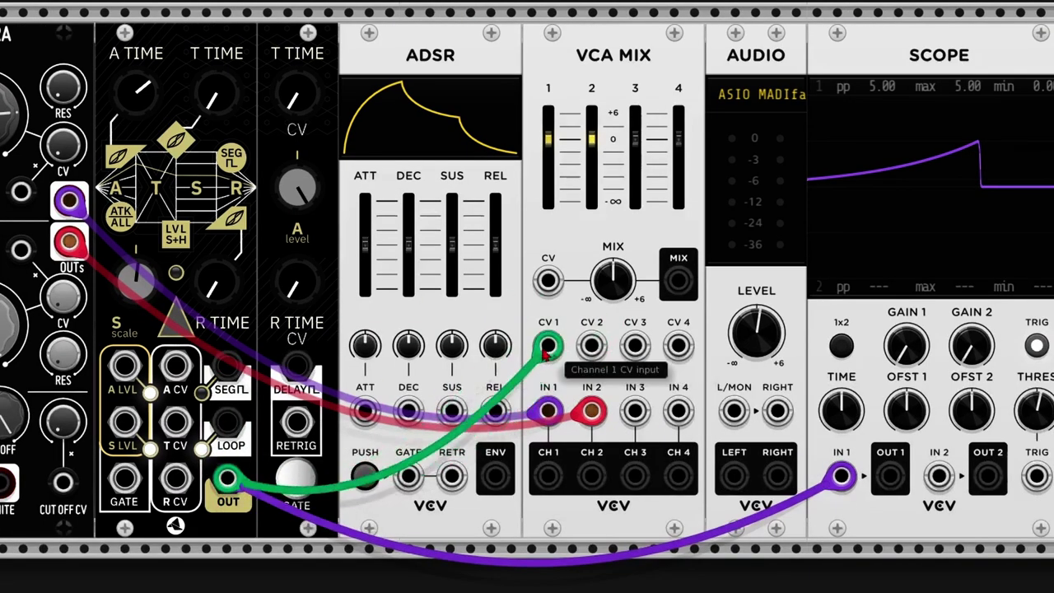
mouse_move(495, 475)
left_mouse_down()
mouse_move(587, 405)
mouse_move(591, 346)
left_mouse_up()
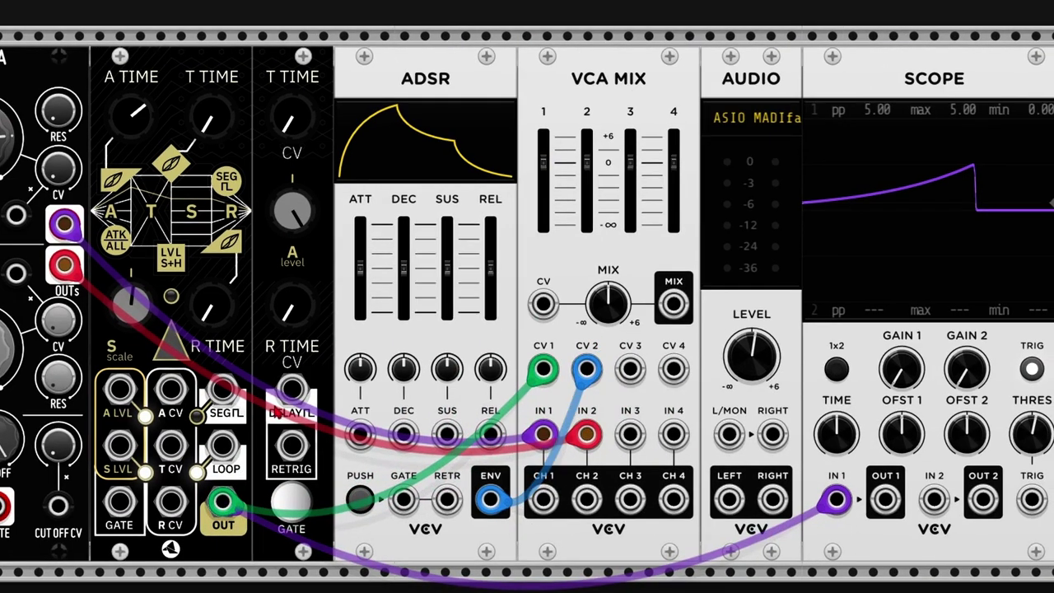
left_click_drag(291, 390, 403, 499)
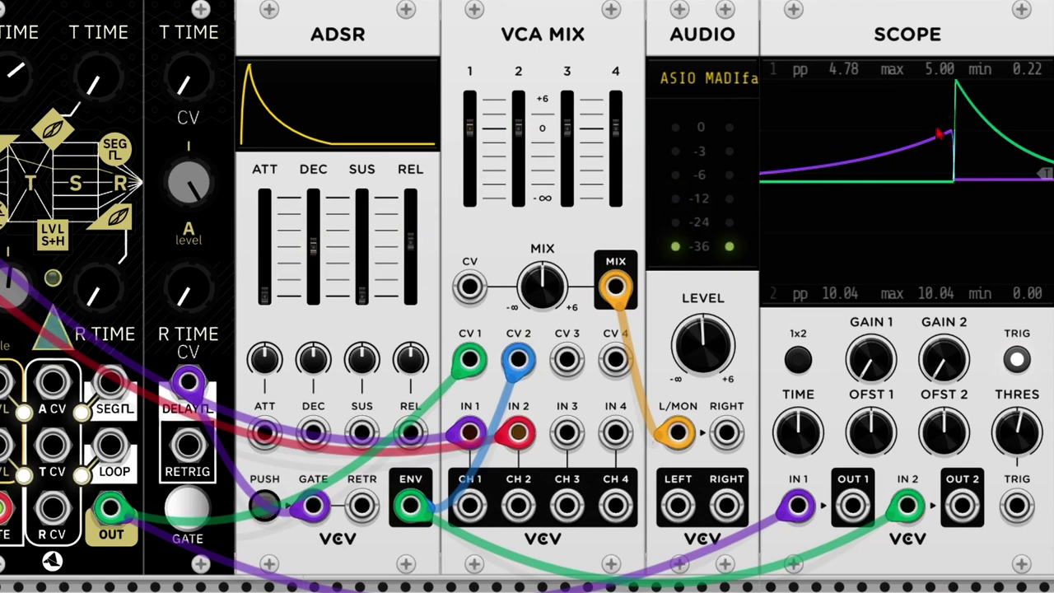
mouse_move(209, 121)
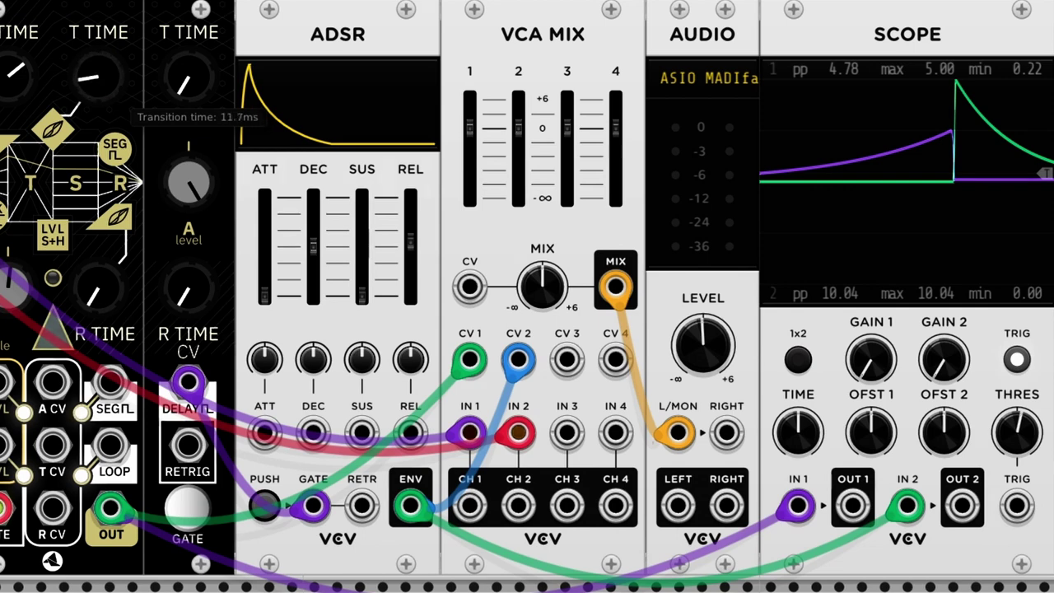
left_click_drag(89, 75, 168, 97)
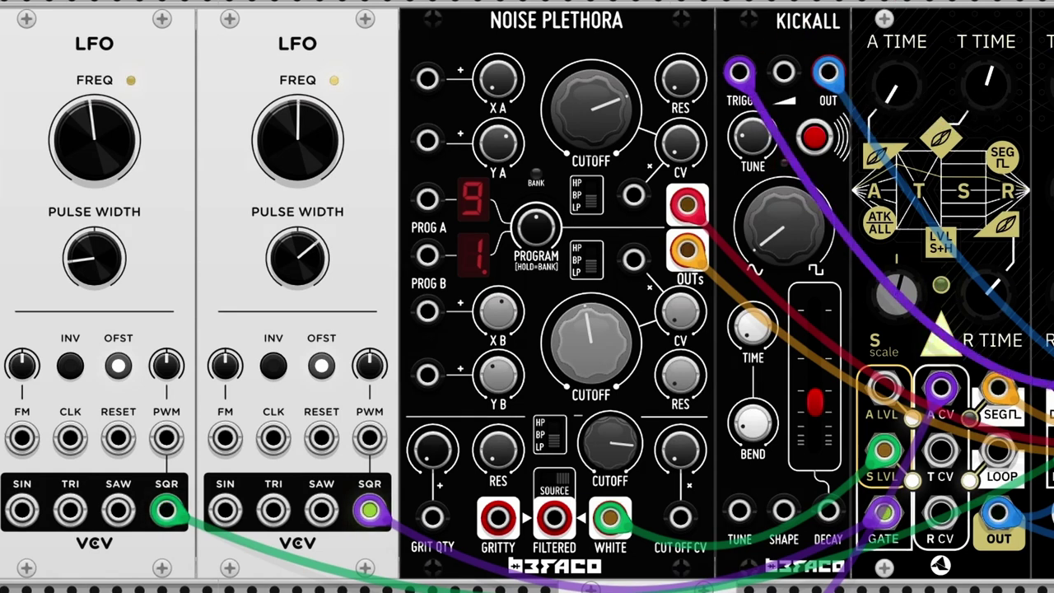
Step: Pull VCA MIX channel 2 fader to -∞ and patch LFO 1 square into the Via RETRIG input
scroll(605, 531, "right", 5)
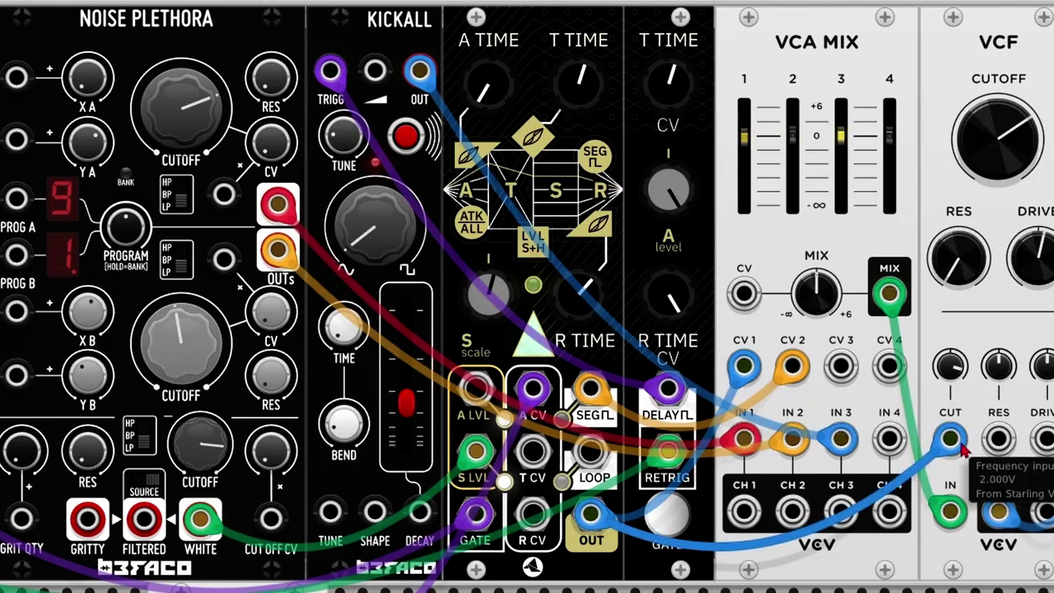
scroll(729, 445, "right", 1)
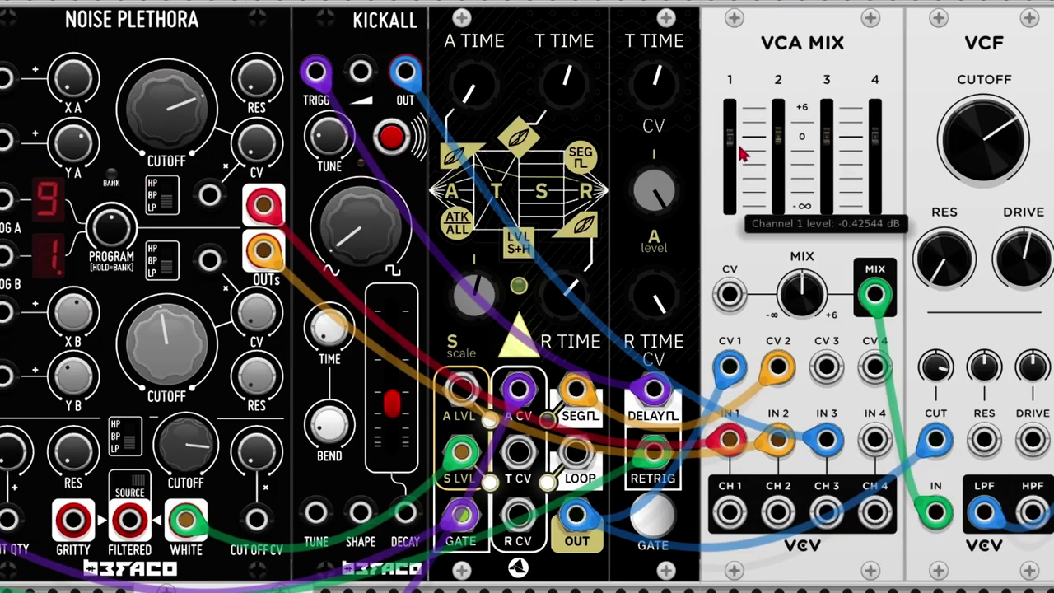
left_click_drag(777, 137, 777, 204)
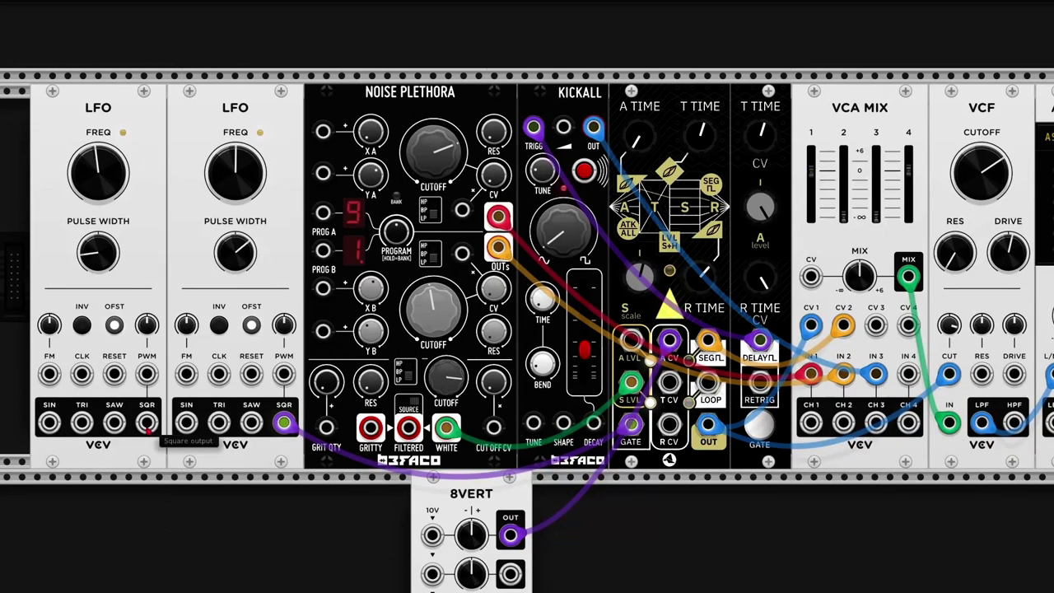
left_click_drag(146, 422, 708, 381)
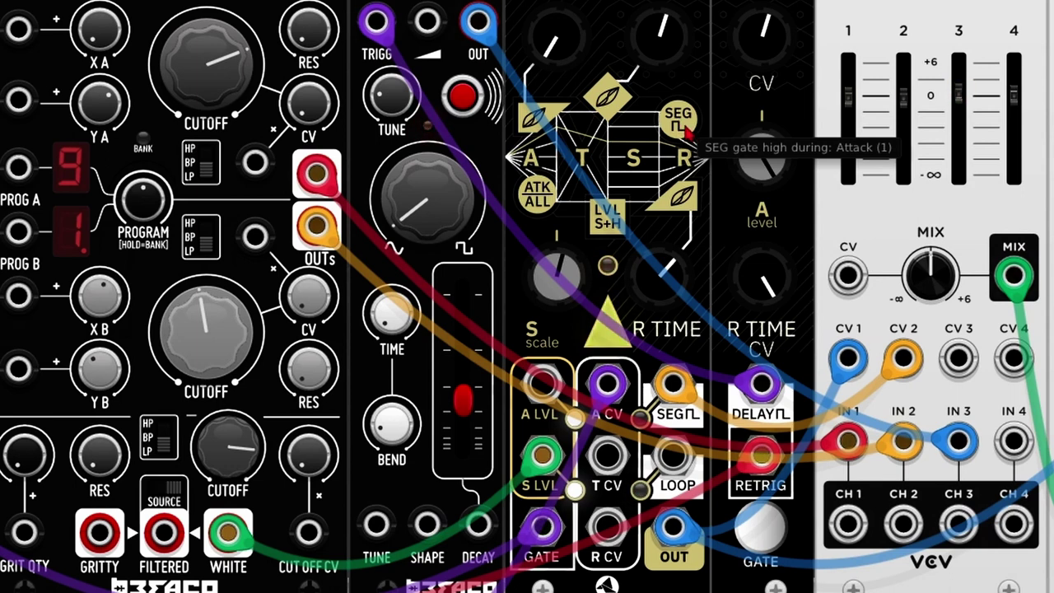
Step: Cycle the Via's SEG setting until the gate goes high during Sustain (3)
left_click(680, 127)
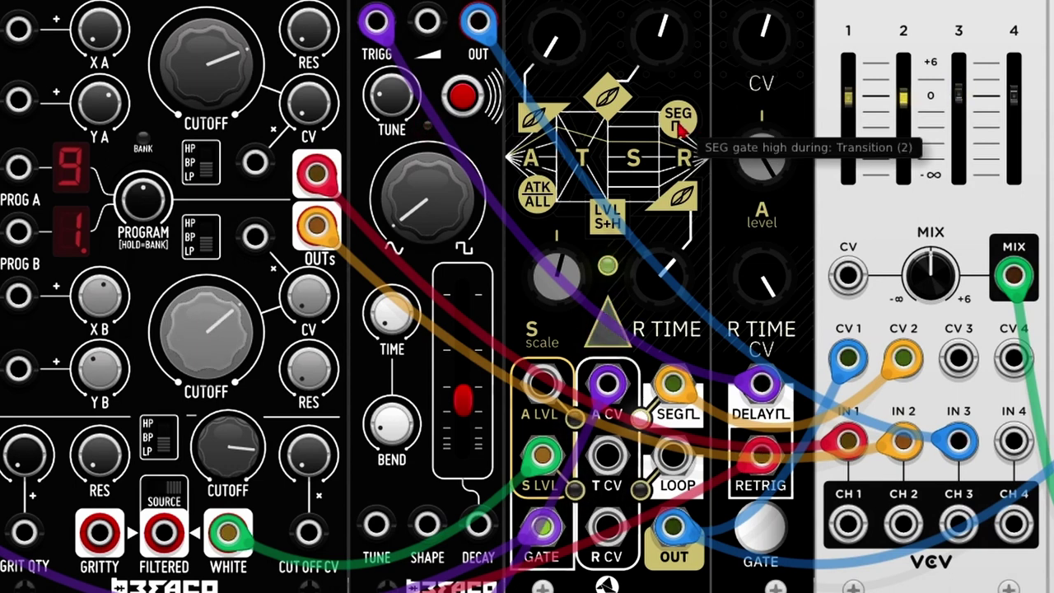
left_click(680, 128)
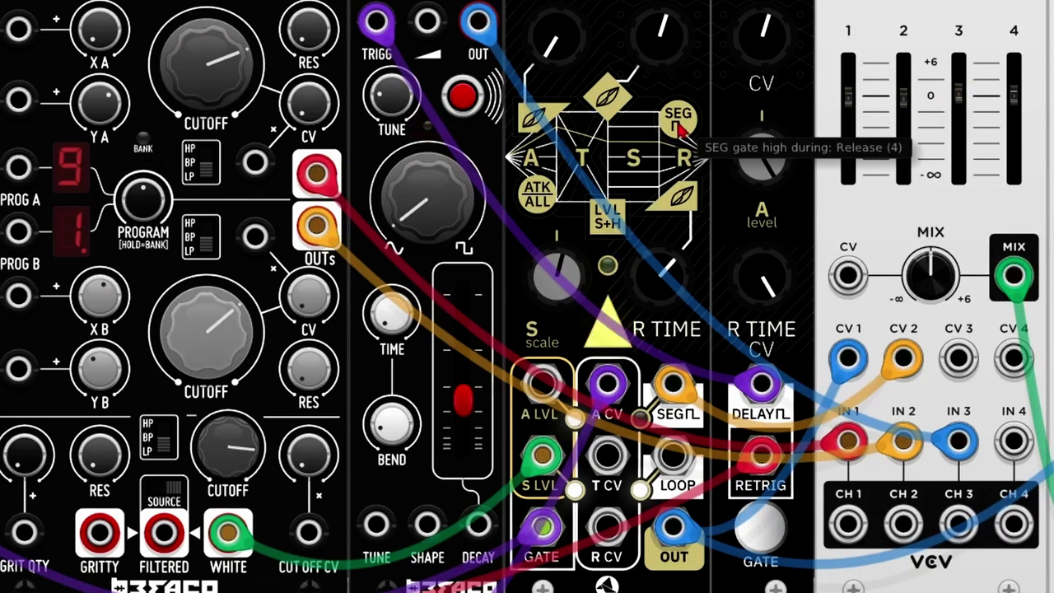
left_click(680, 128)
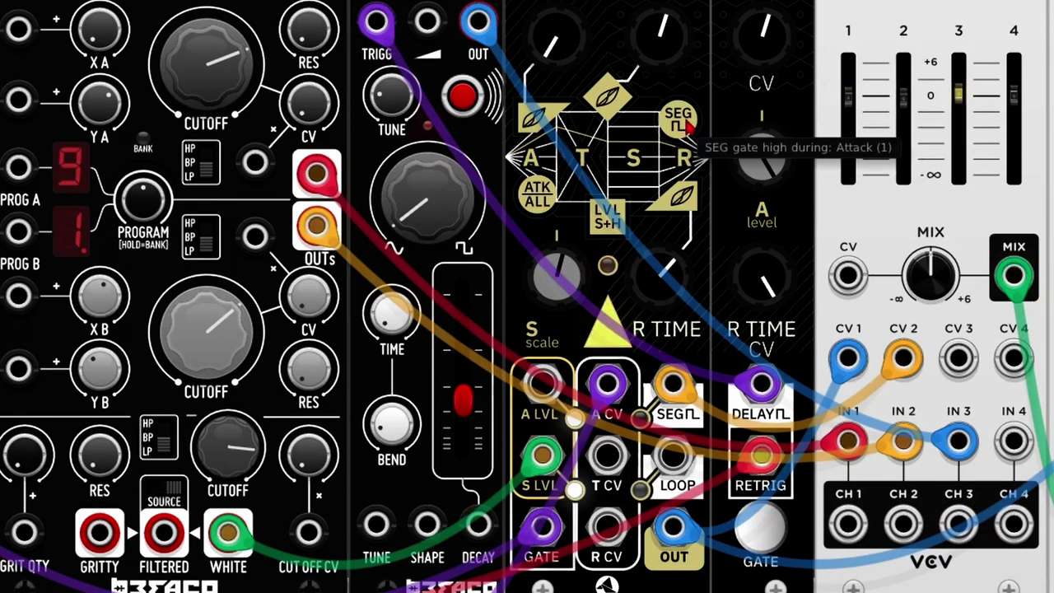
left_click(685, 126)
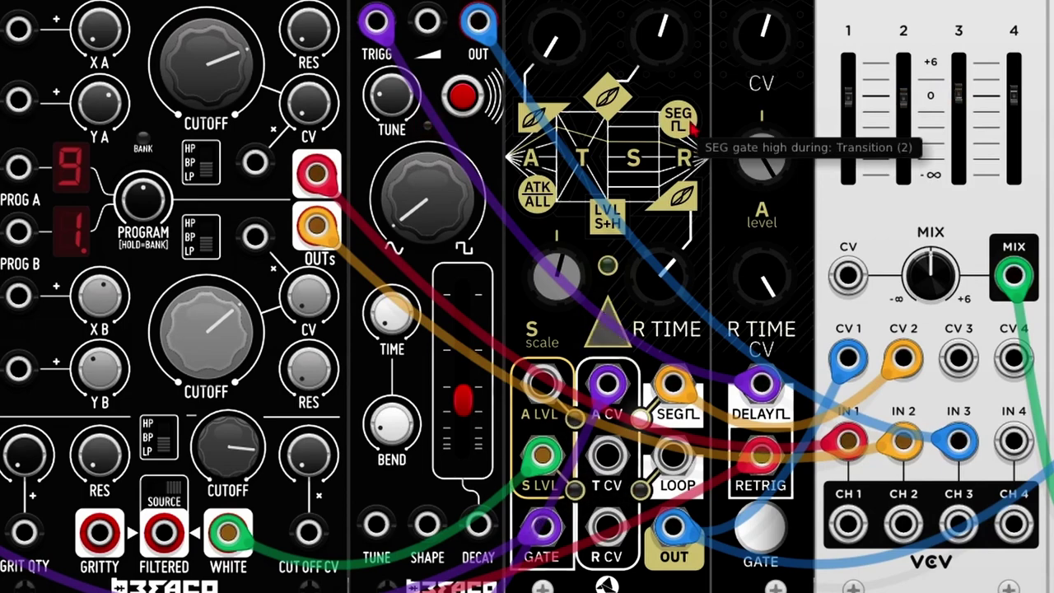
left_click(690, 128)
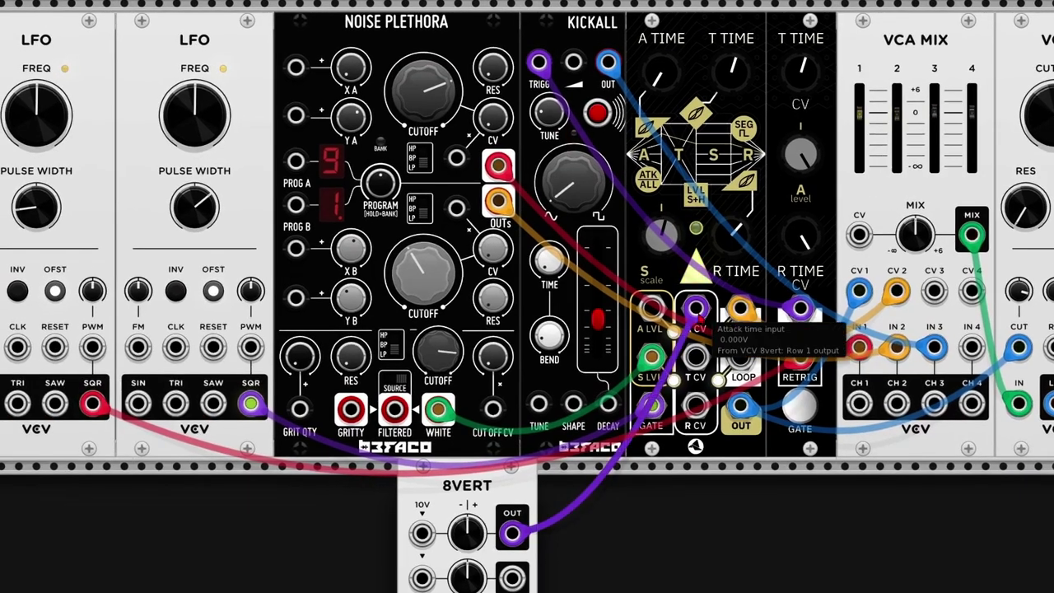
mouse_move(467, 533)
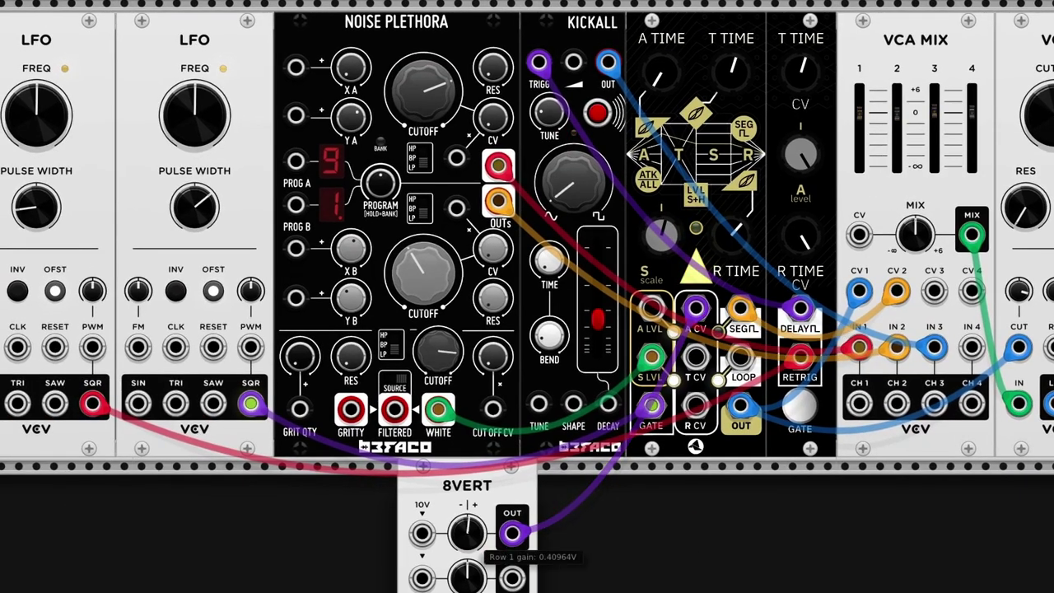
Step: Invert 8VERT row 1 gain to about -2.77 V and set Noise Plethora's cutoff B to midpoint
left_click_drag(467, 533, 467, 529)
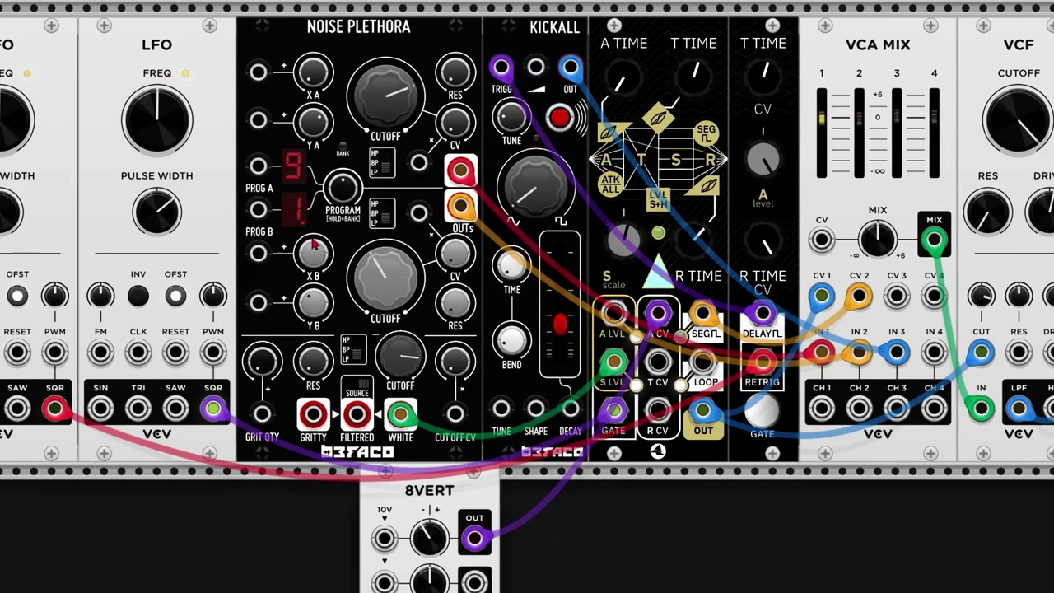
left_click_drag(385, 280, 385, 265)
mouse_move(454, 253)
left_click_drag(429, 539, 429, 527)
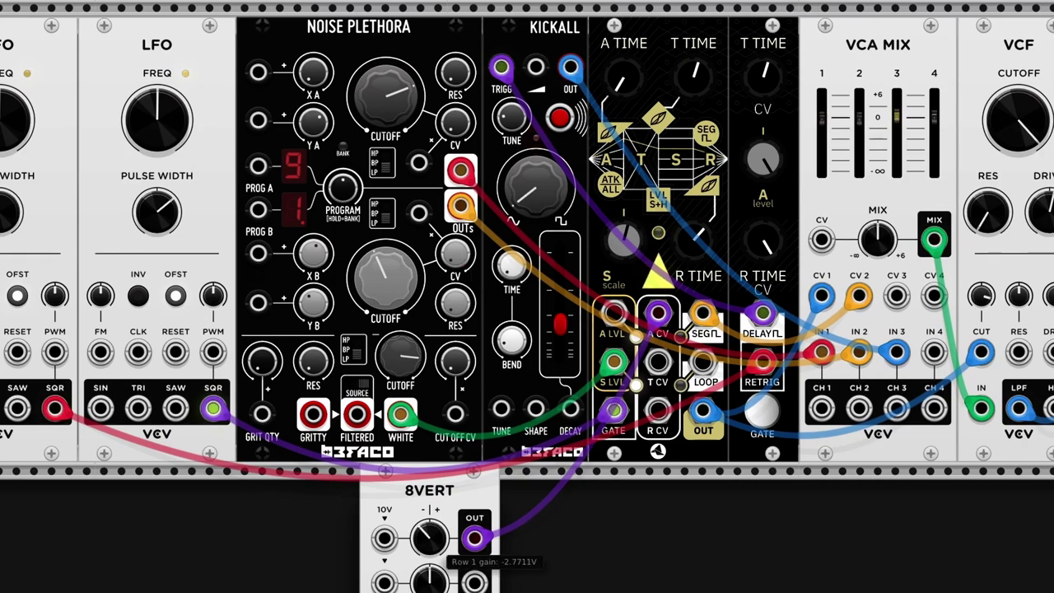
left_click_drag(429, 539, 428, 560)
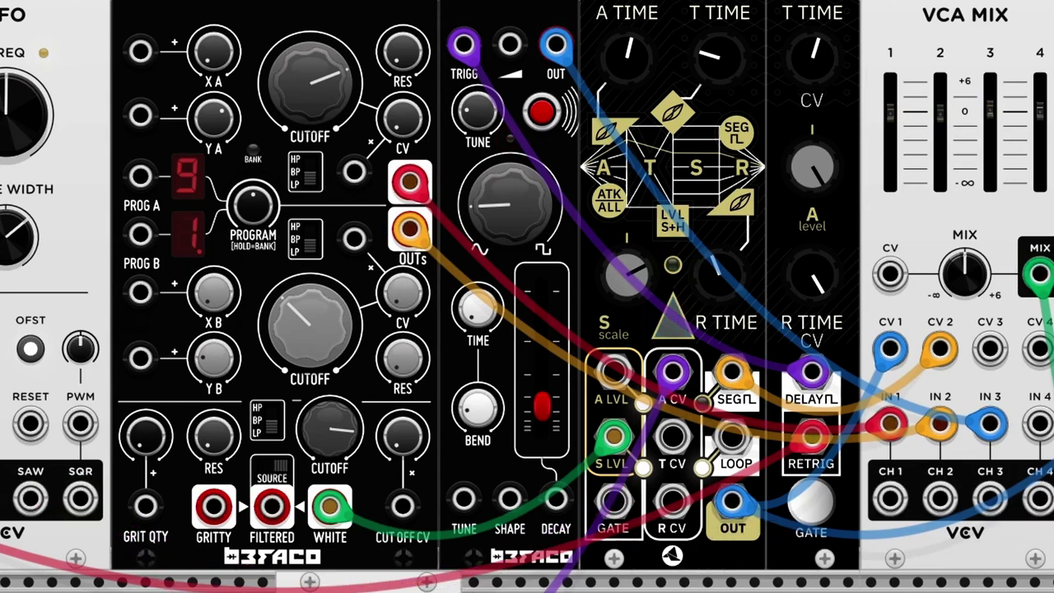
Step: Patch the Via's LOOP output into its GATE, with A TIME ~64.6 ms and T TIME ~1.21 s
left_click_drag(731, 436, 613, 500)
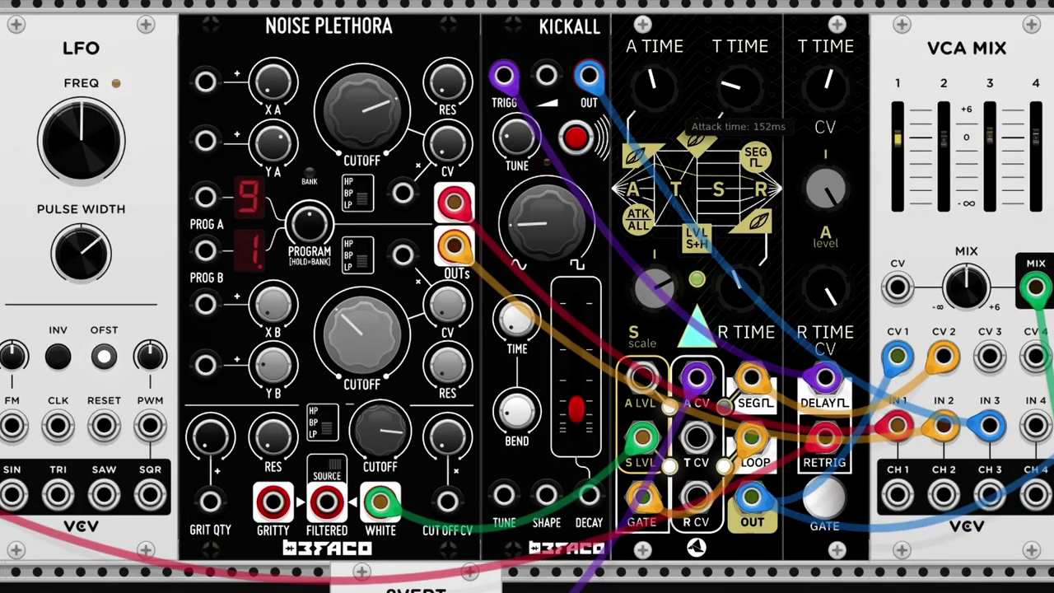
left_click_drag(648, 90, 649, 74)
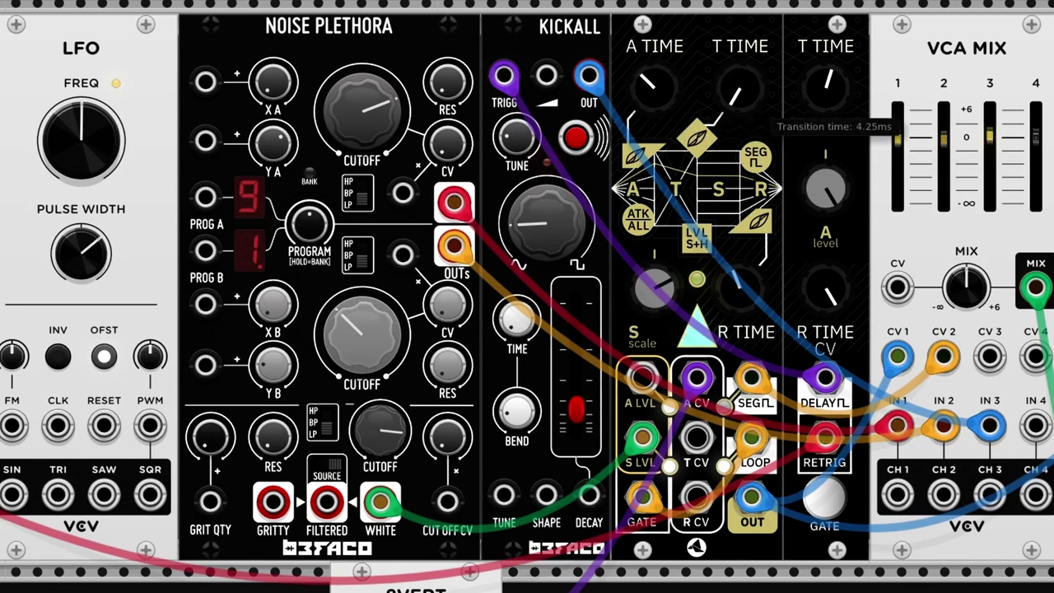
left_click_drag(740, 86, 740, 58)
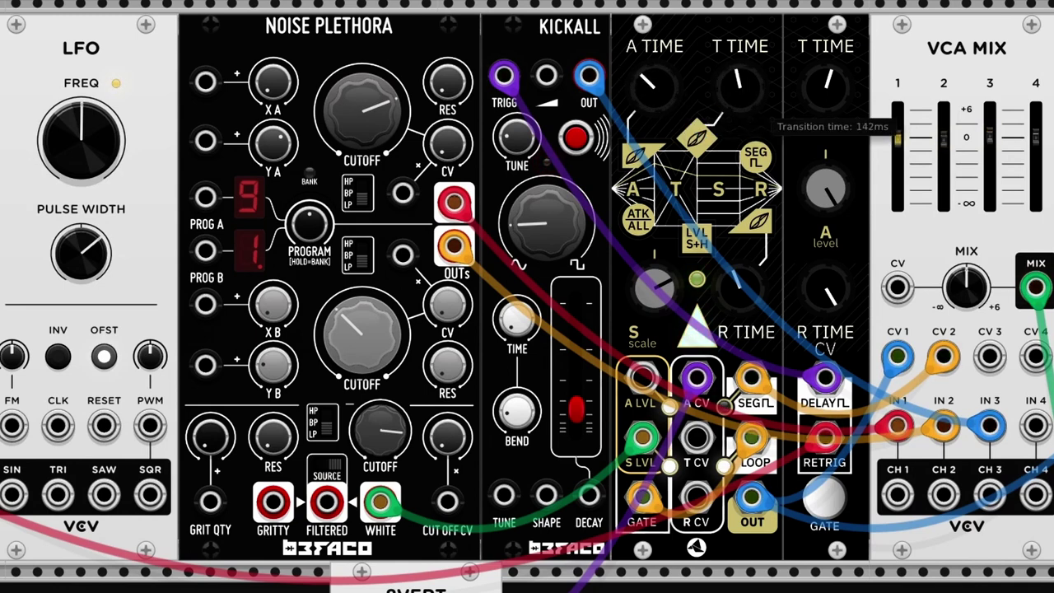